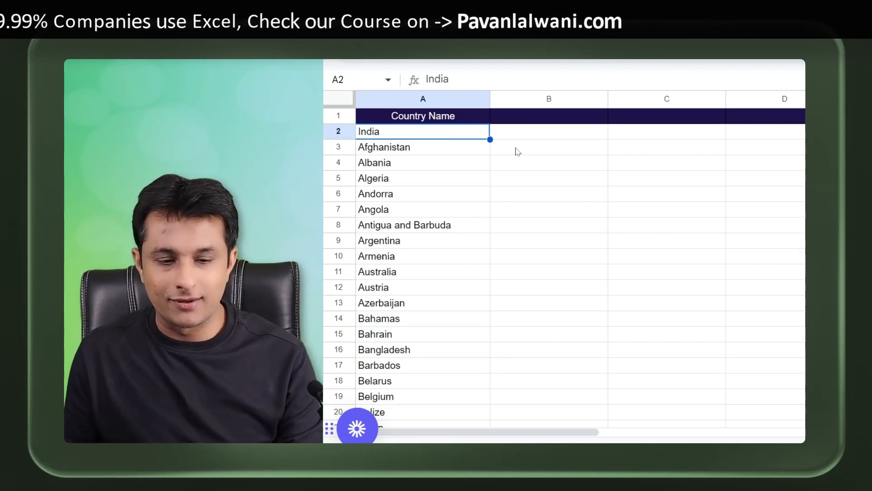
# Step: Enter in B2 a GPT formula asking "What is the capital of " joined with the country in A2
pyautogui.click(534, 136)
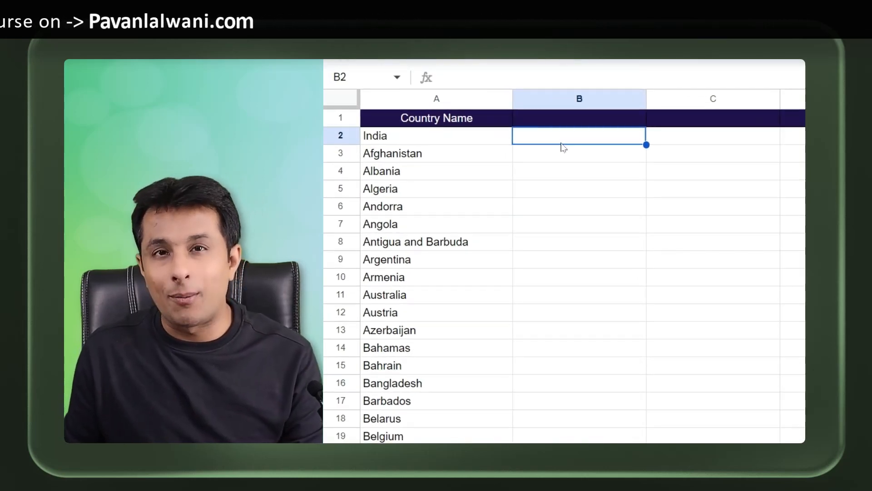
pyautogui.write('=GPT(')
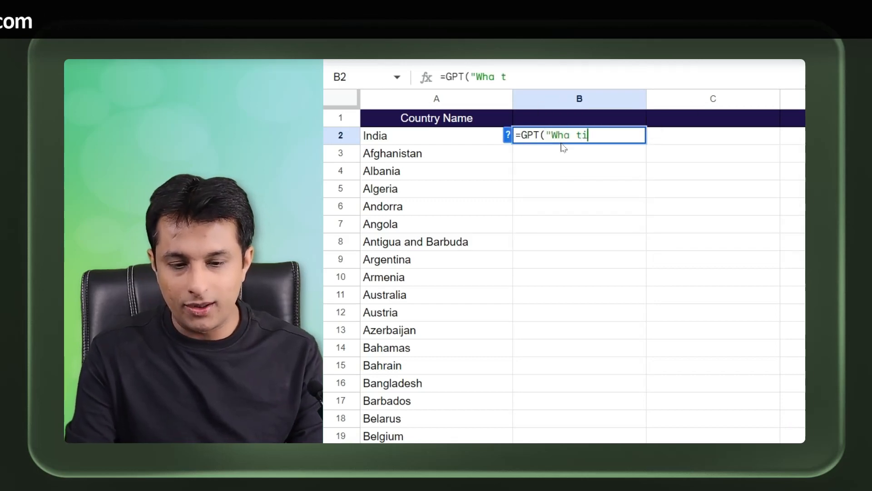
pyautogui.write('"Wha t')
pyautogui.press('BackSpace')
pyautogui.press('BackSpace')
pyautogui.write('t is the ')
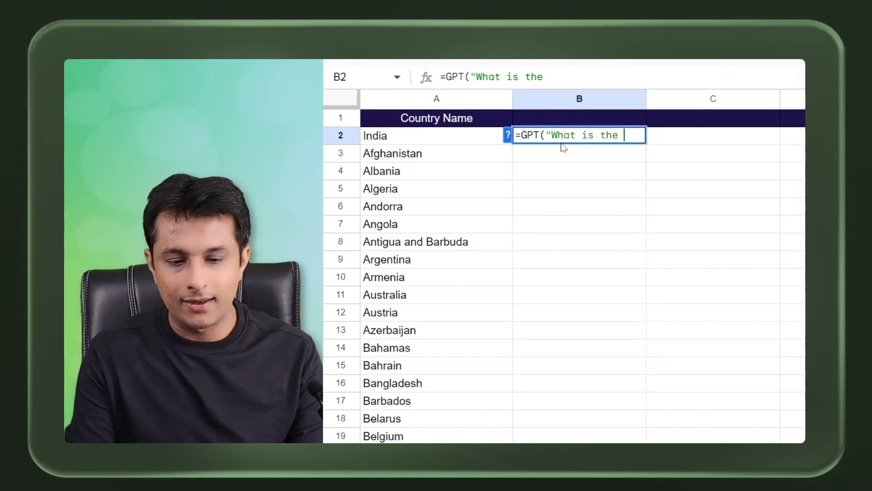
pyautogui.write('capital of "&')
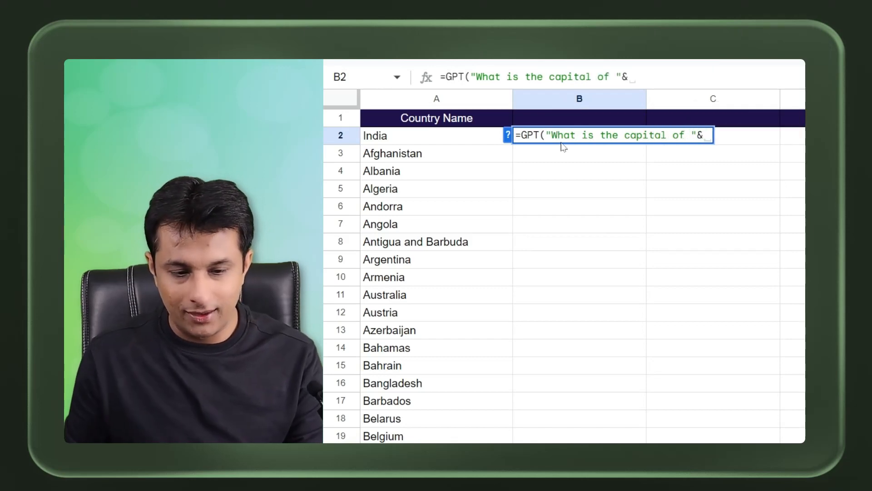
pyautogui.click(462, 136)
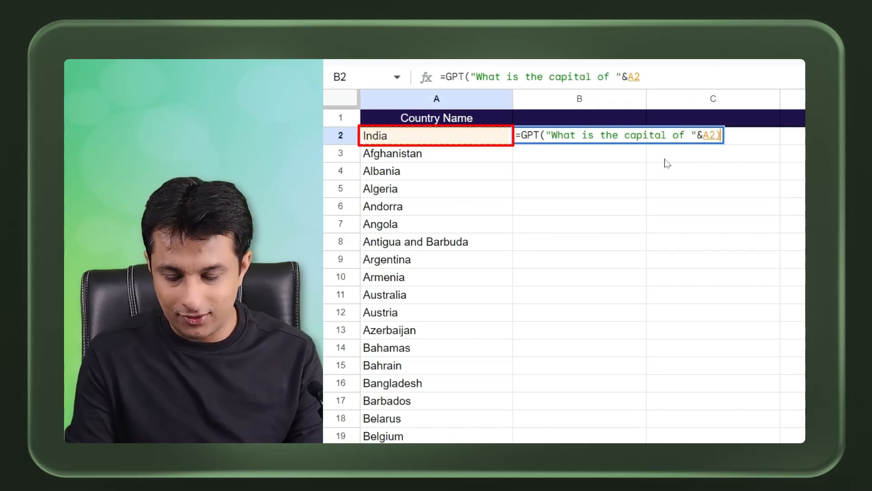
pyautogui.press('Return')
pyautogui.click(640, 140)
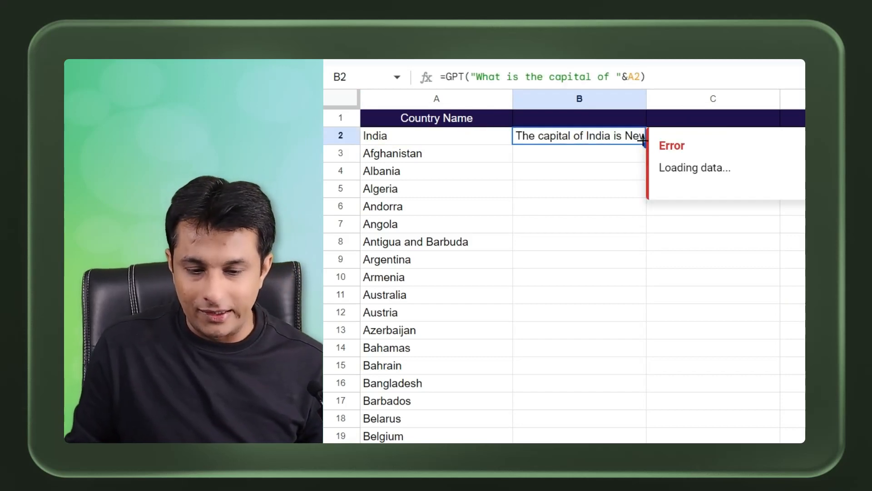
# Step: Widen column B, fill the formula down to row 16, and clear the filled results
pyautogui.moveTo(648, 98); pyautogui.dragTo(784, 97)
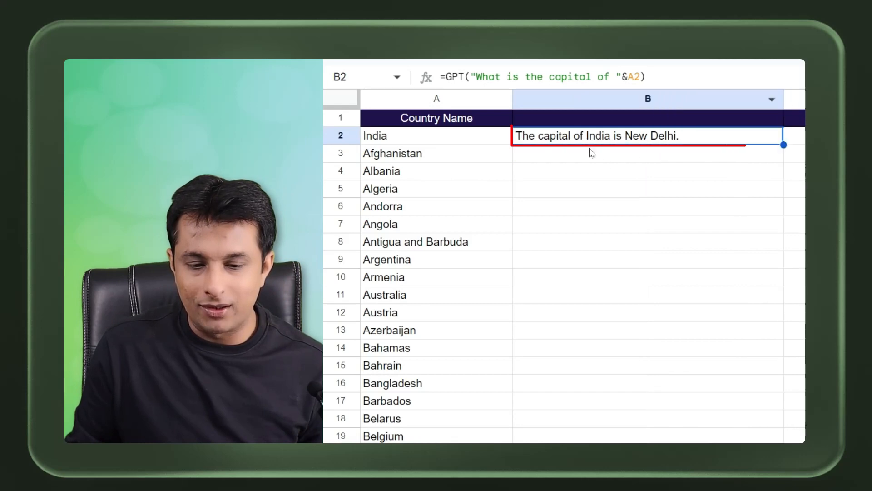
pyautogui.moveTo(784, 145); pyautogui.dragTo(784, 387)
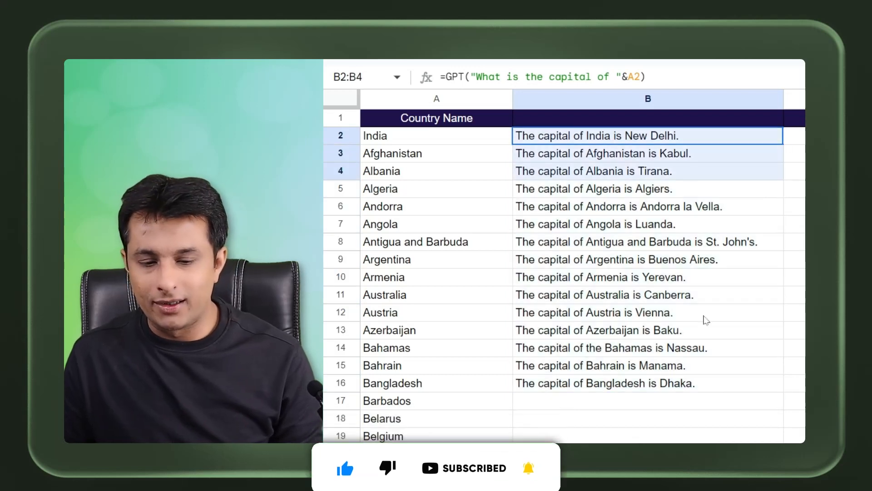
pyautogui.press('Delete')
# Step: Enter Capital as the header of column B
pyautogui.click(659, 126)
pyautogui.write('Capital')
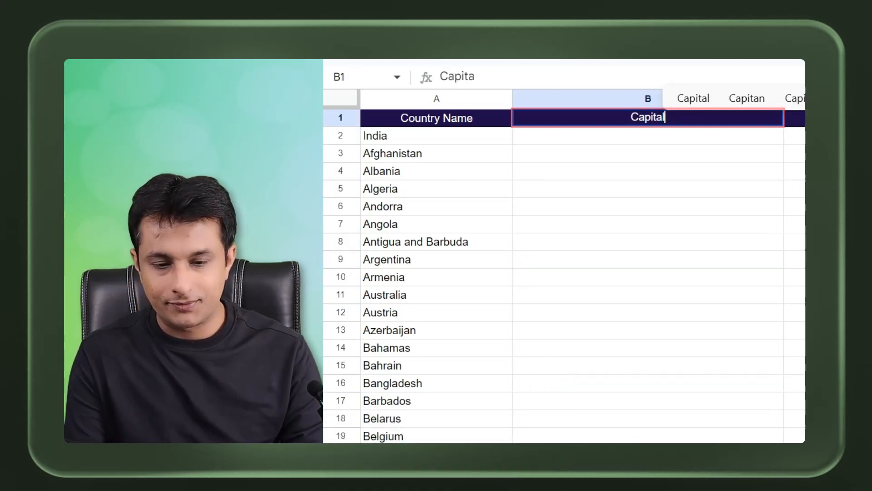
pyautogui.press('Return')
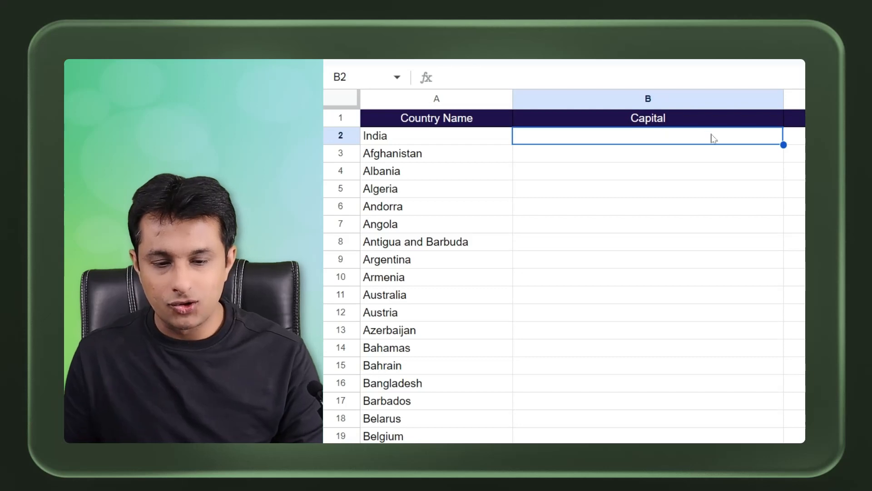
# Step: Enter =GPT("What is the "&B$1&"of "&$A2) in B2 so the question uses the column header
pyautogui.write('=GPT("What is t')
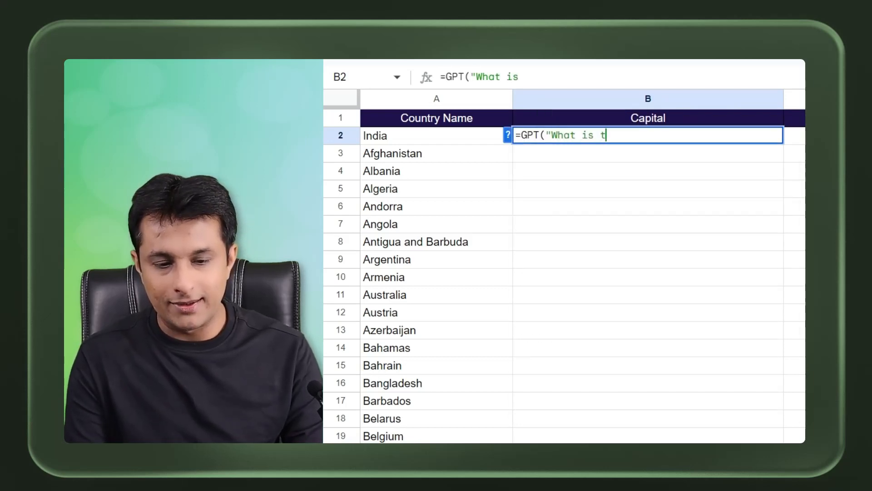
pyautogui.write('he "&')
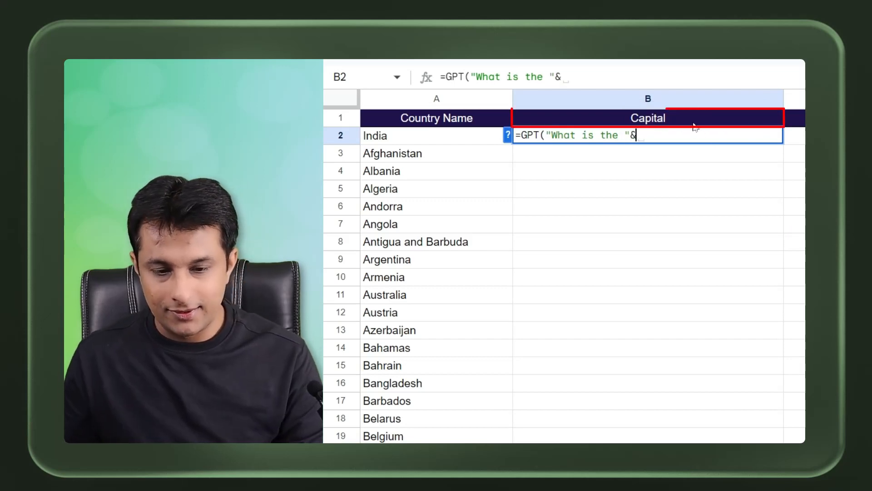
pyautogui.click(691, 122)
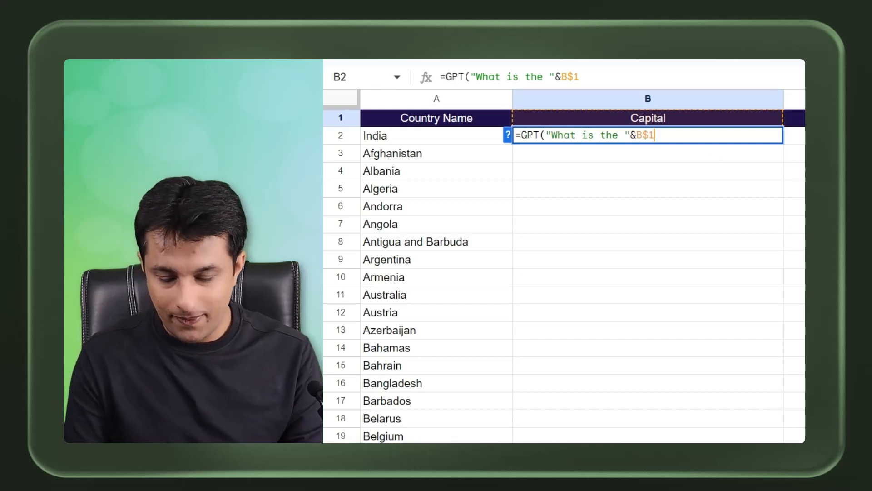
pyautogui.write('&"')
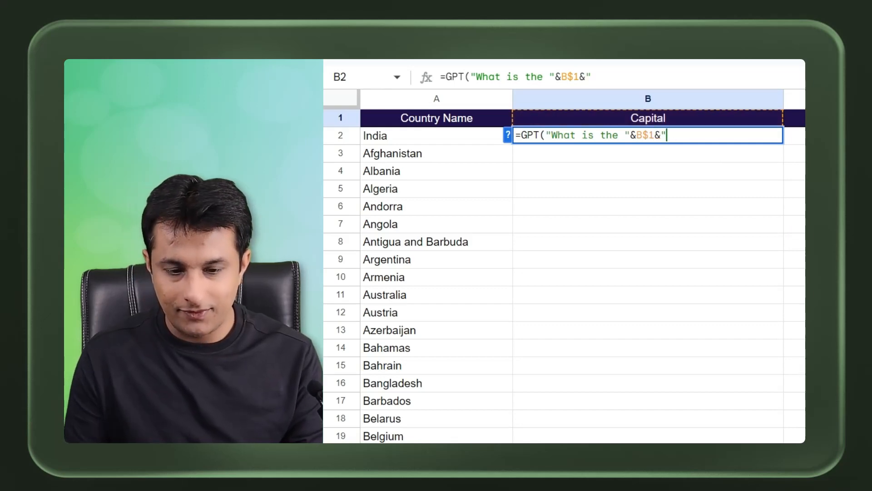
pyautogui.write('of "')
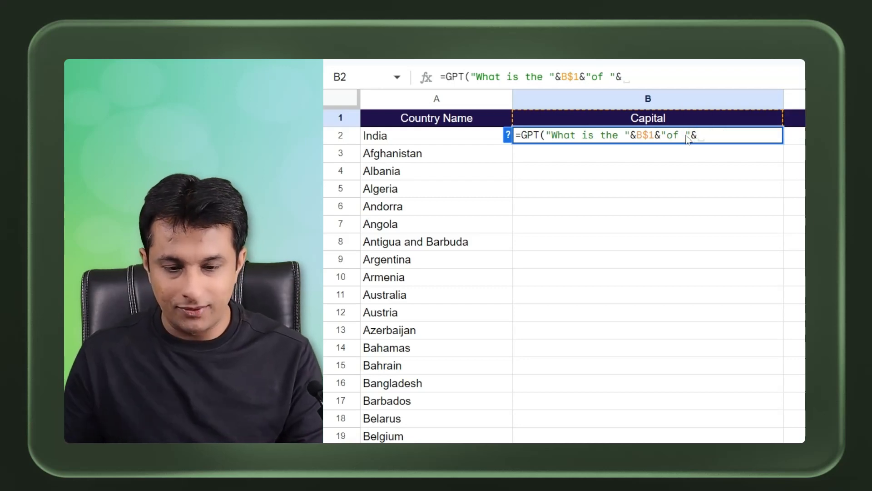
pyautogui.write('&')
pyautogui.click(436, 142)
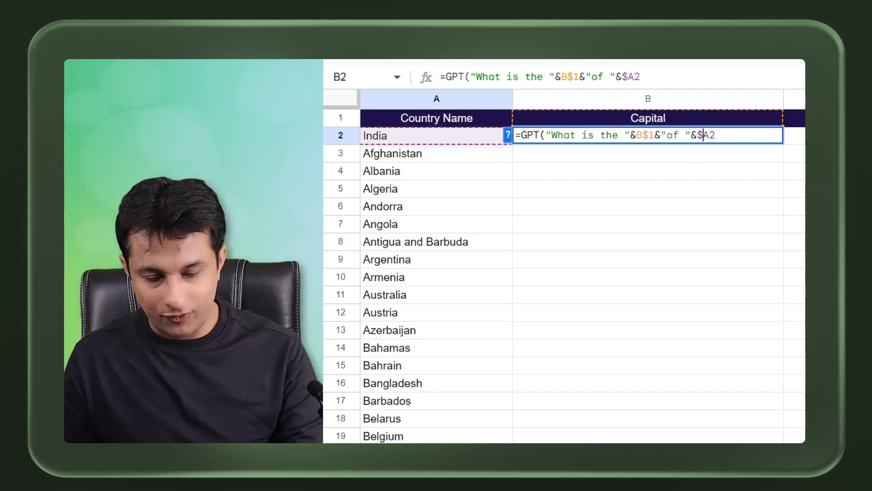
pyautogui.write(')')
pyautogui.press('Return')
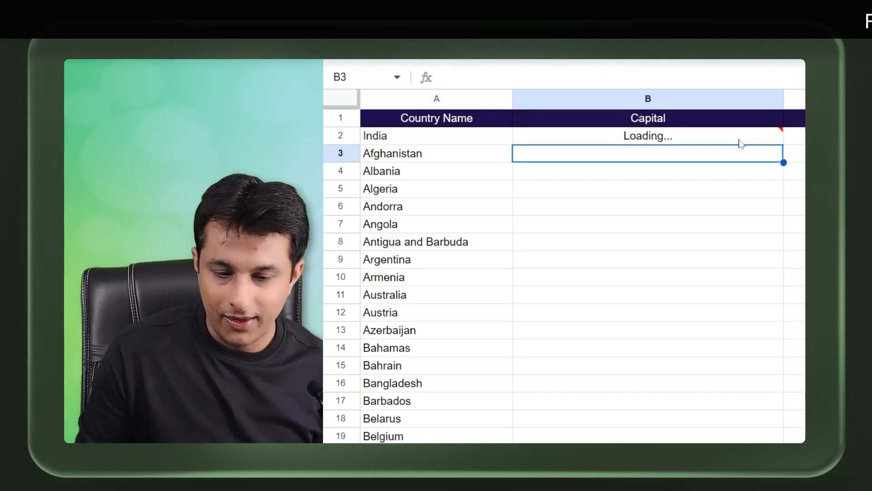
# Step: Narrow column B slightly and fill the B2 formula down the country list
pyautogui.click(740, 141)
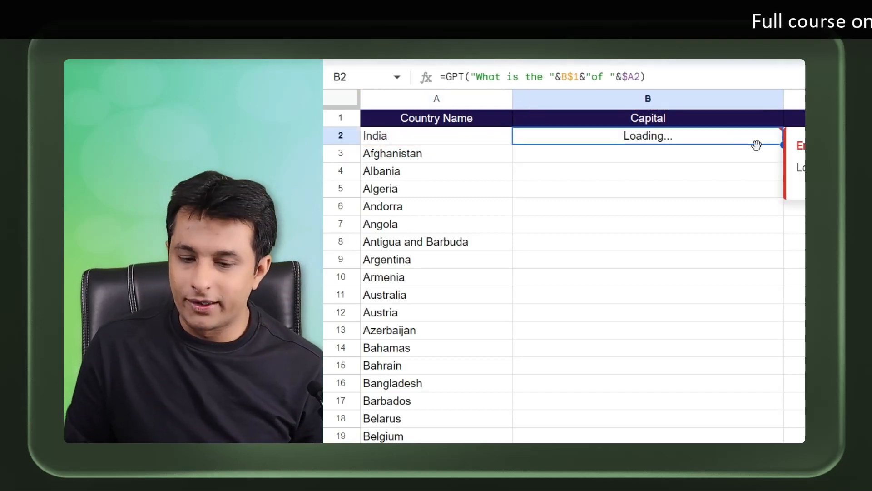
pyautogui.moveTo(783, 99); pyautogui.dragTo(755, 99)
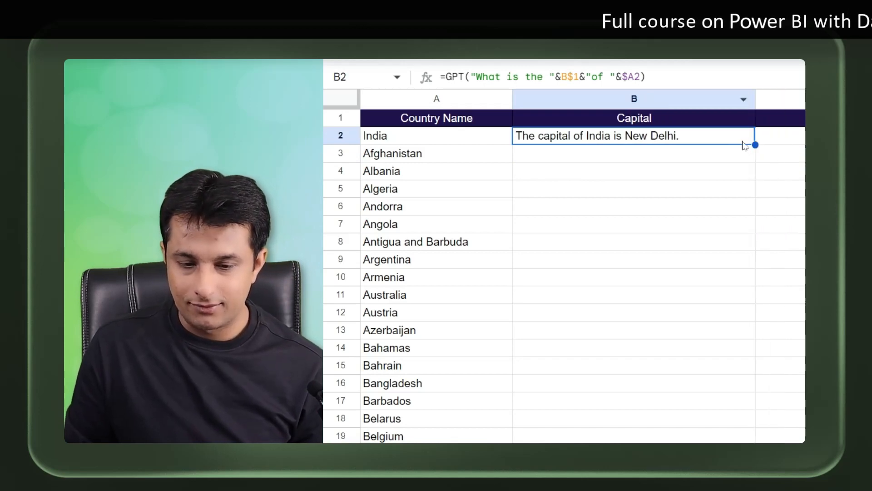
pyautogui.moveTo(754, 144); pyautogui.dragTo(751, 418)
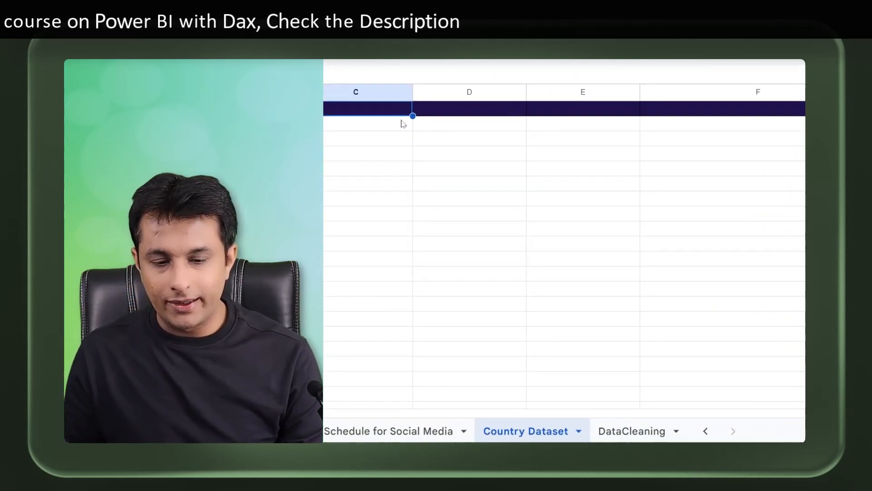
# Step: Add the headers Area, Population, Currency and Calling Code in C1 through F1
pyautogui.write('Area')
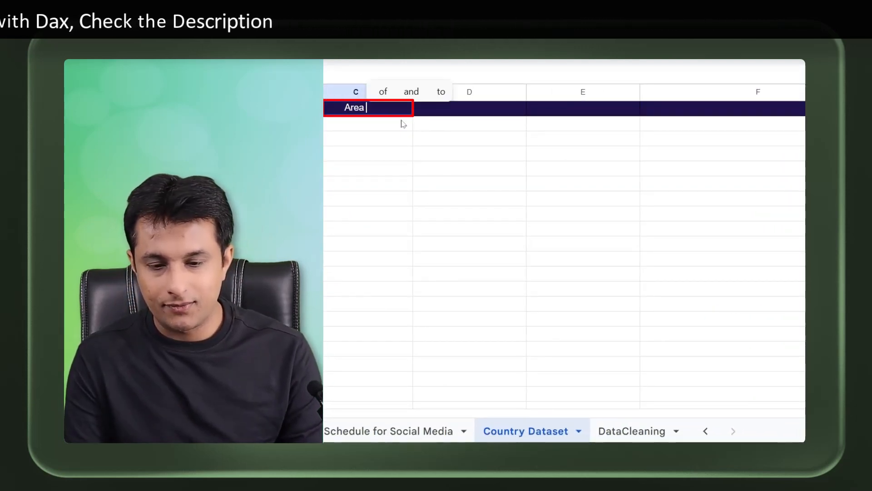
pyautogui.press('Tab')
pyautogui.write('Po')
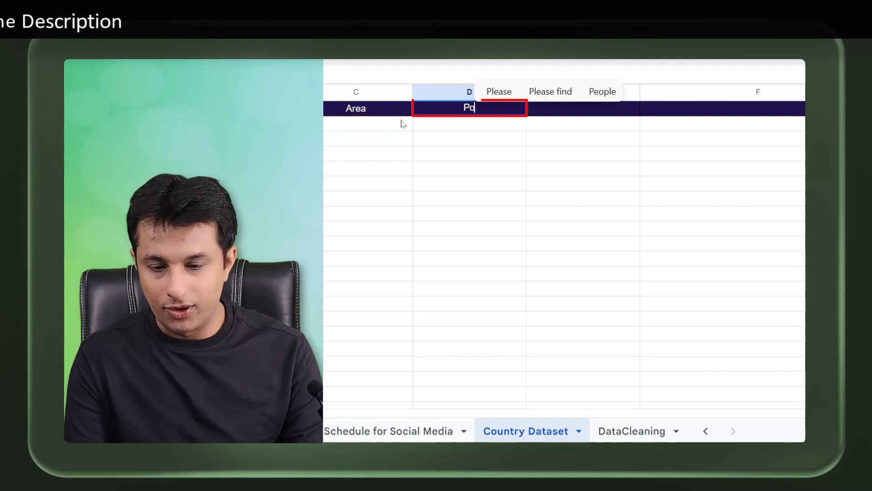
pyautogui.write('pulation')
pyautogui.press('Return')
pyautogui.press('Up')
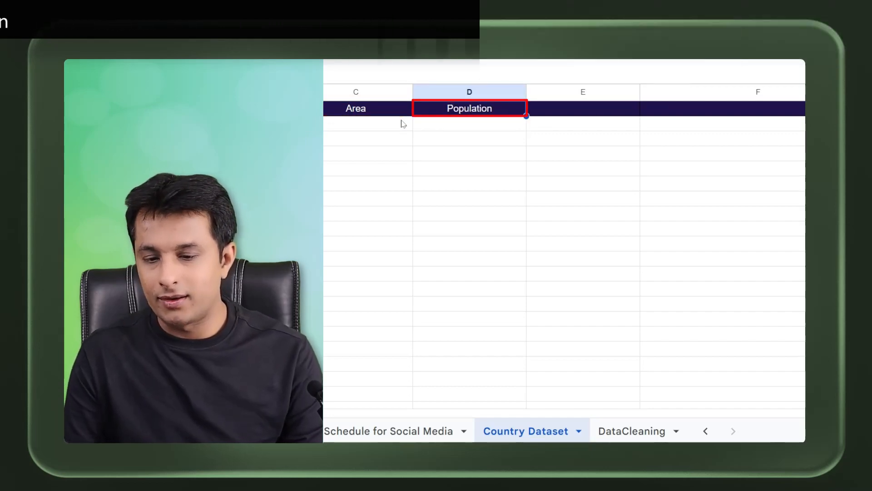
pyautogui.press('Right')
pyautogui.write('Curre')
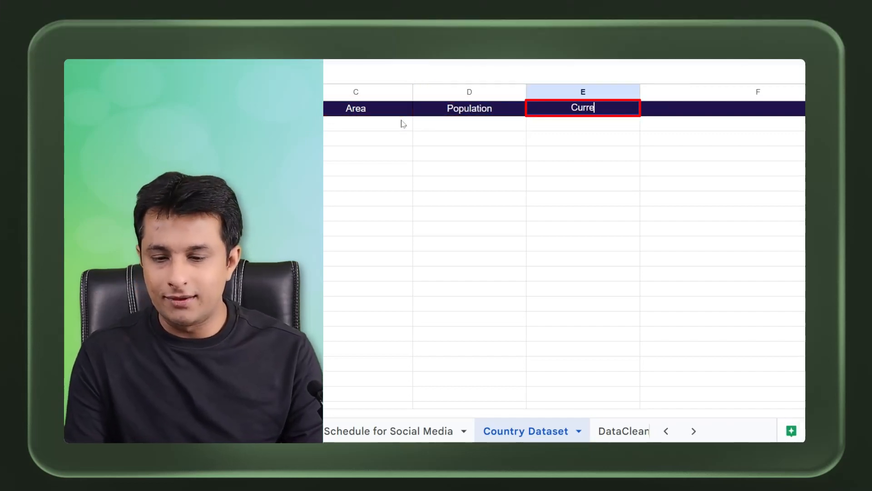
pyautogui.write('ncy')
pyautogui.press('Return')
pyautogui.press('Right')
pyautogui.write('C')
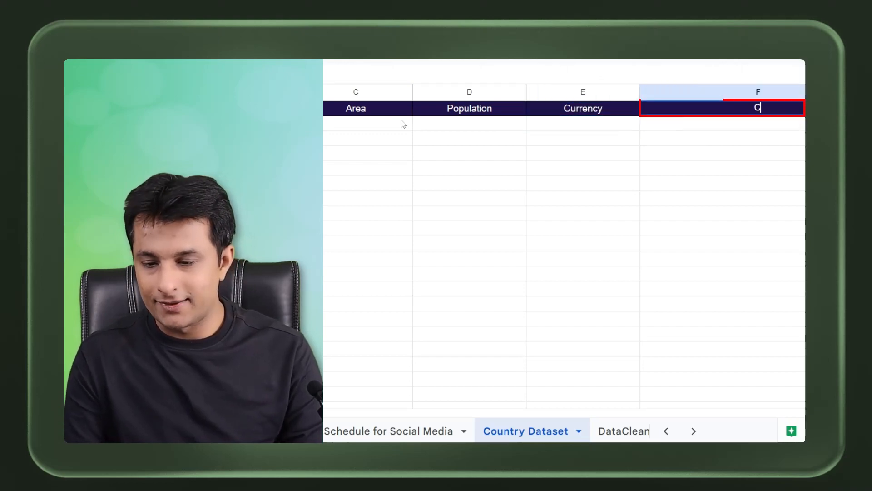
pyautogui.write('alling Code')
pyautogui.press('Return')
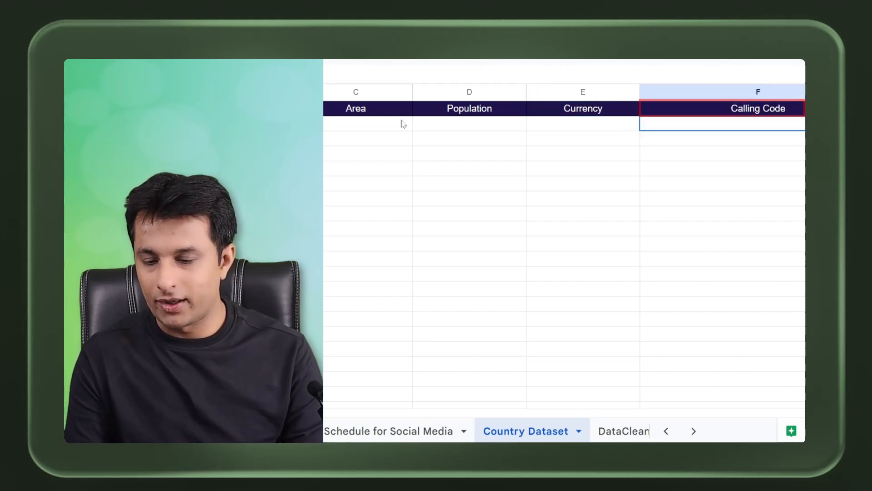
# Step: Copy the GPT formula across C2:F2 and down the rows for all countries
pyautogui.press('Right')
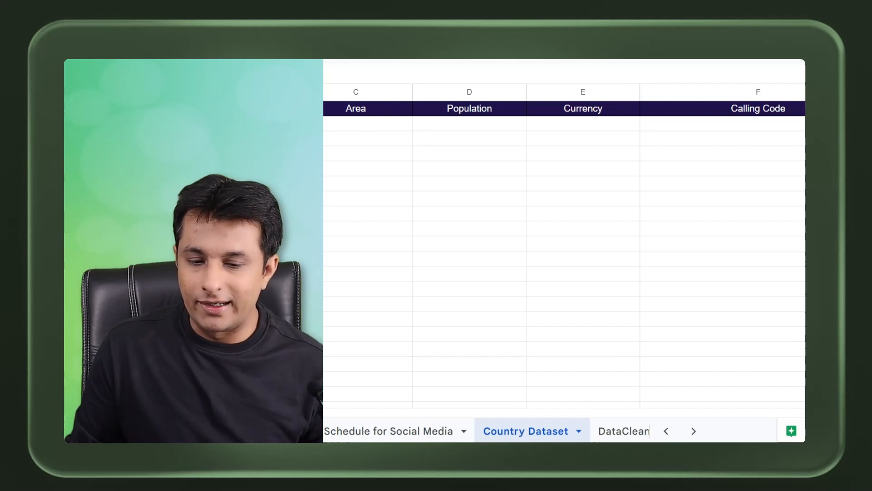
pyautogui.moveTo(743, 140); pyautogui.dragTo(775, 141)
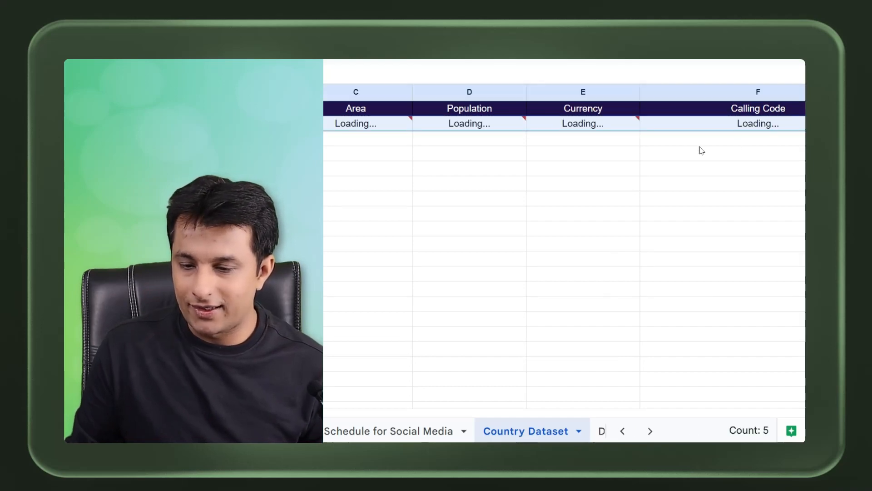
pyautogui.moveTo(840, 320); pyautogui.dragTo(840, 364)
pyautogui.click(418, 155)
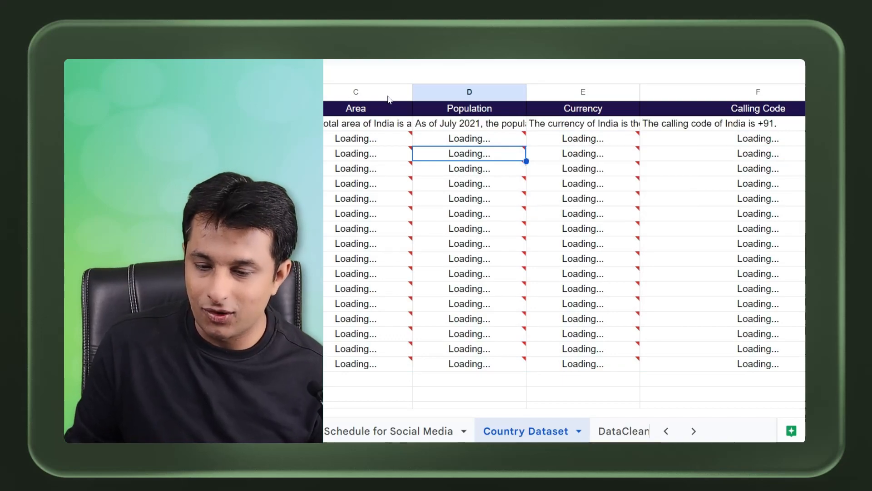
# Step: Widen columns C through F and inspect the returned answers in the Area column
pyautogui.moveTo(355, 92); pyautogui.dragTo(796, 94)
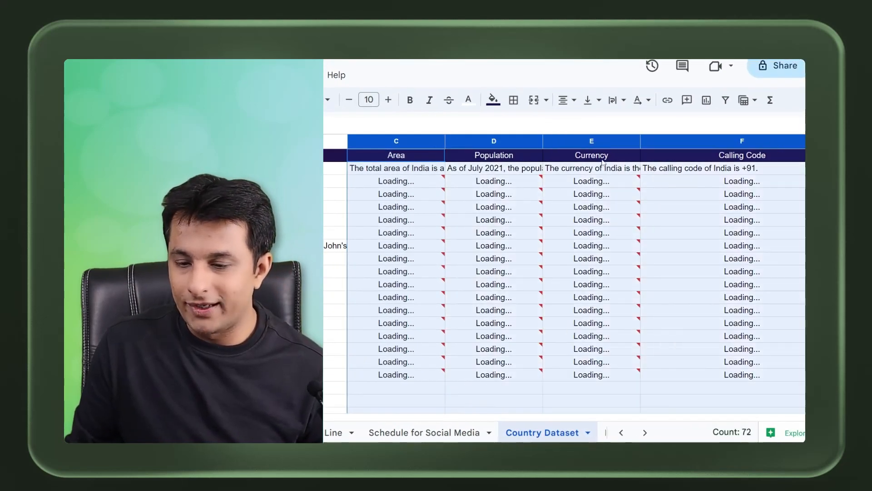
pyautogui.moveTo(641, 143); pyautogui.dragTo(778, 145)
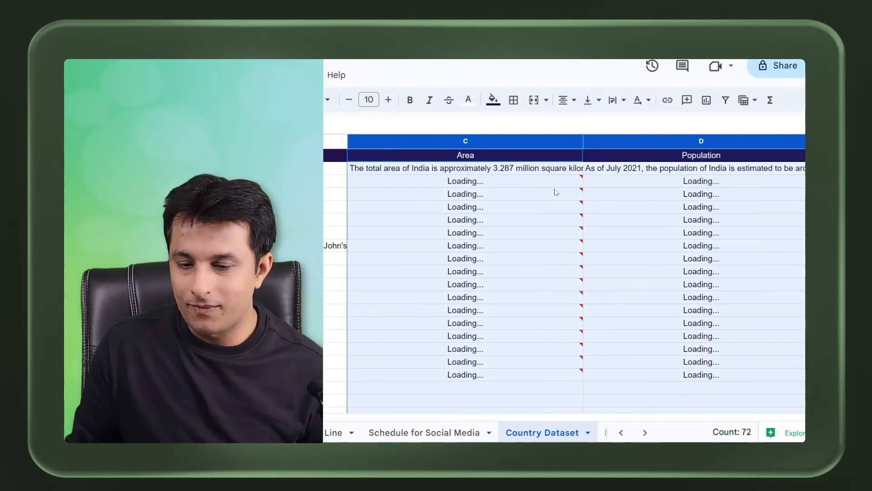
pyautogui.click(555, 191)
pyautogui.click(436, 207)
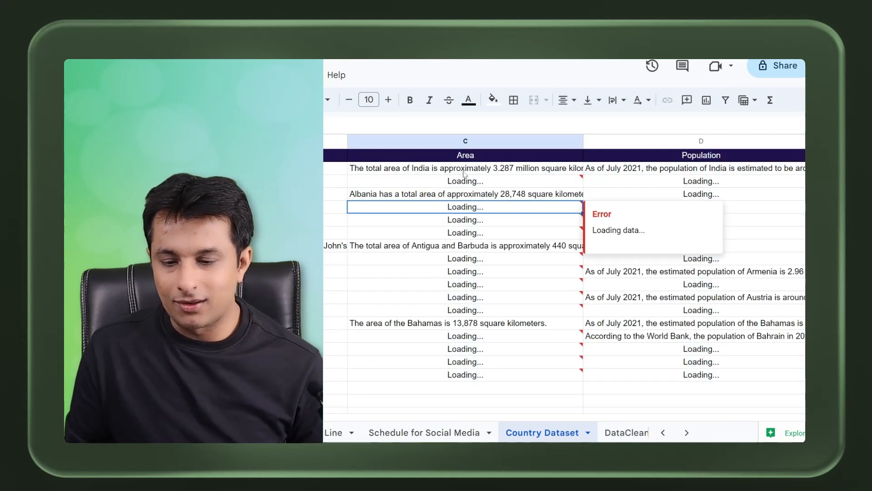
pyautogui.moveTo(344, 147); pyautogui.dragTo(319, 146)
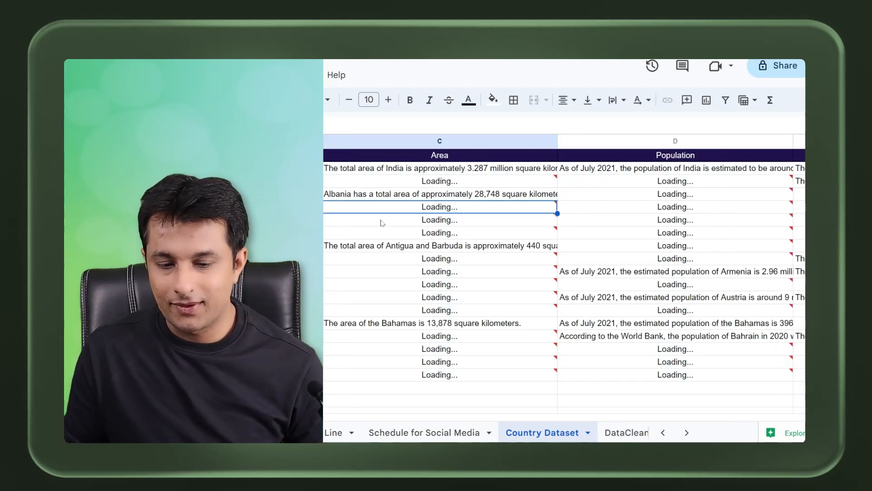
pyautogui.click(453, 169)
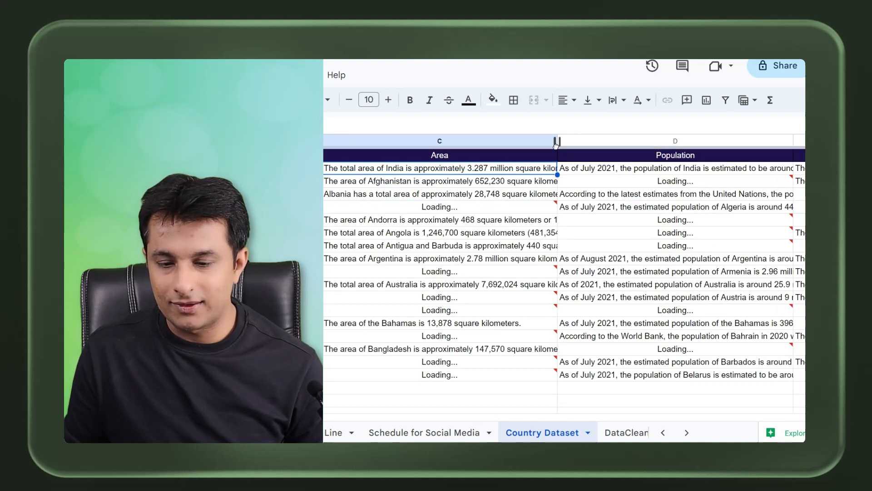
pyautogui.click(511, 236)
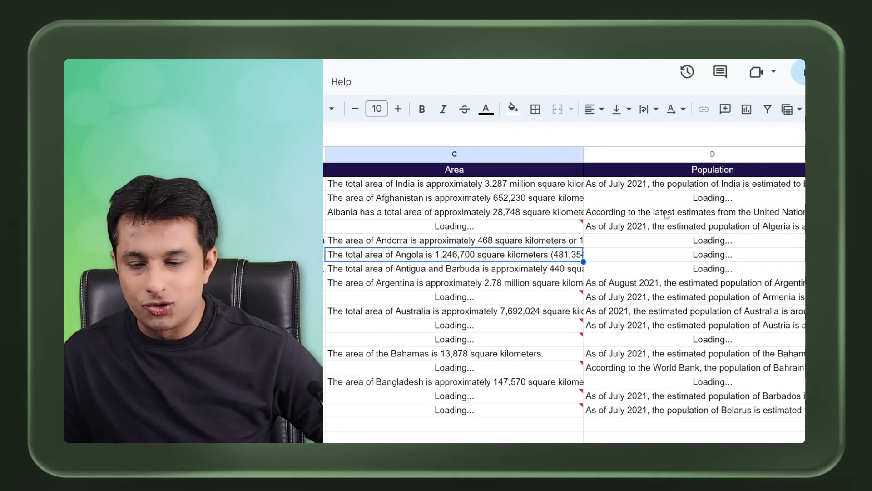
# Step: Widen columns C and D so the full Area and Population answers are displayed
pyautogui.click(398, 193)
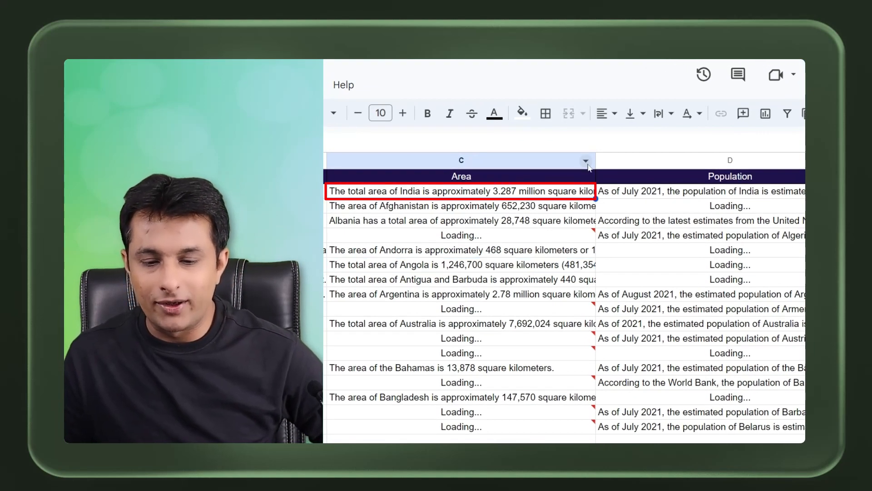
pyautogui.moveTo(595, 161); pyautogui.dragTo(725, 161)
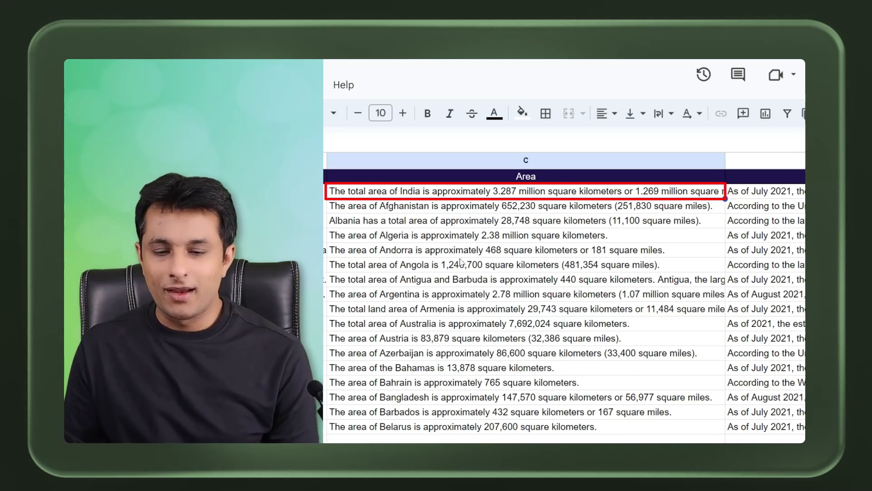
pyautogui.click(400, 225)
pyautogui.moveTo(454, 195); pyautogui.dragTo(481, 414)
pyautogui.hscroll(4, 388, 292)
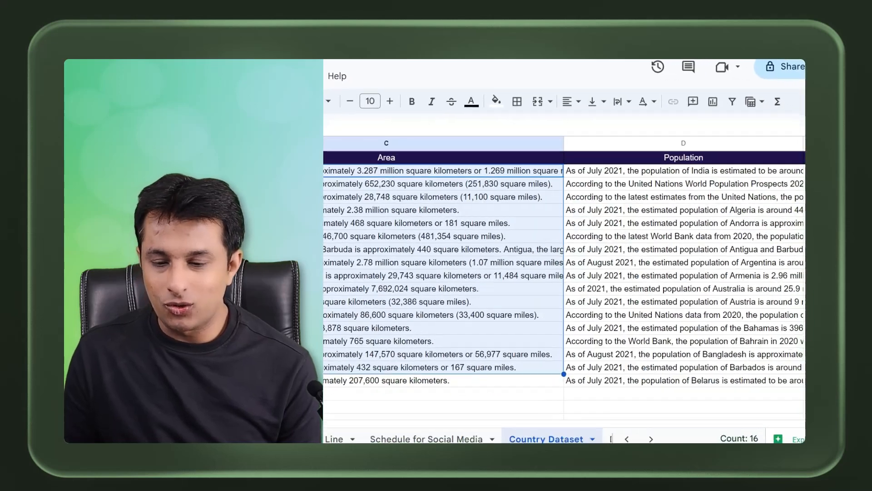
pyautogui.click(545, 168)
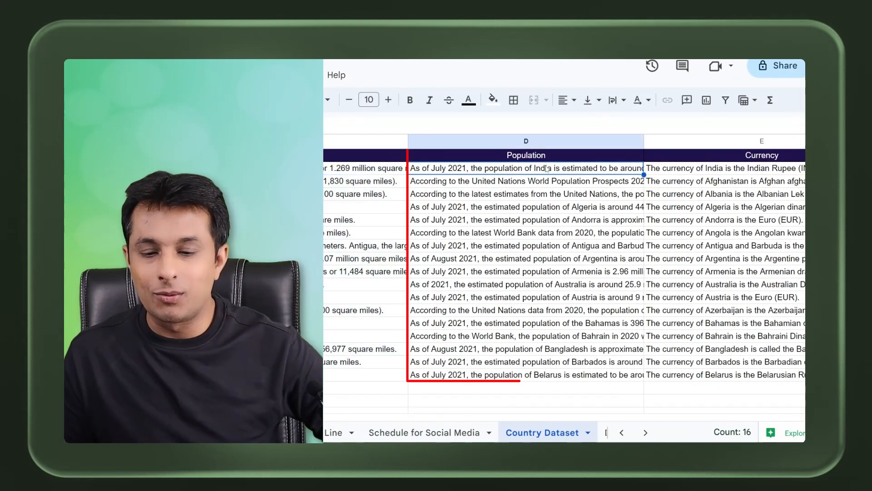
pyautogui.doubleClick(643, 141)
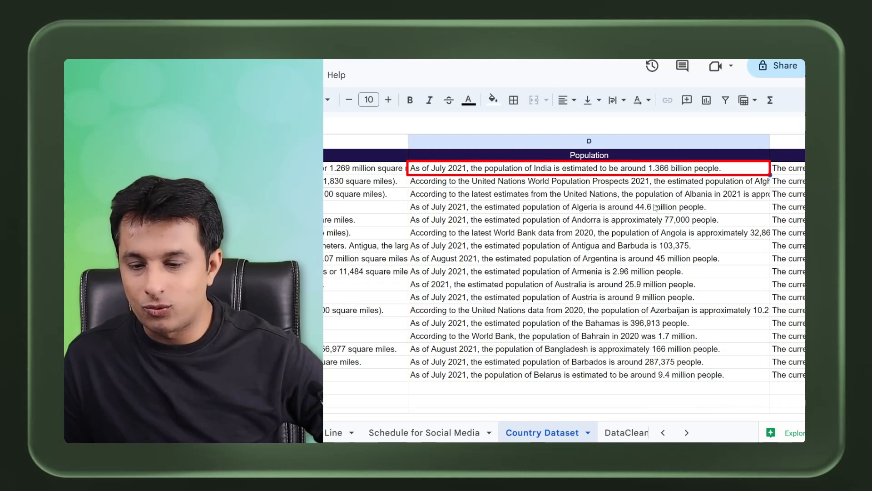
# Step: Scroll across and inspect the Currency and Calling Code answers and their GPT formulas
pyautogui.moveTo(279, 417); pyautogui.dragTo(422, 417)
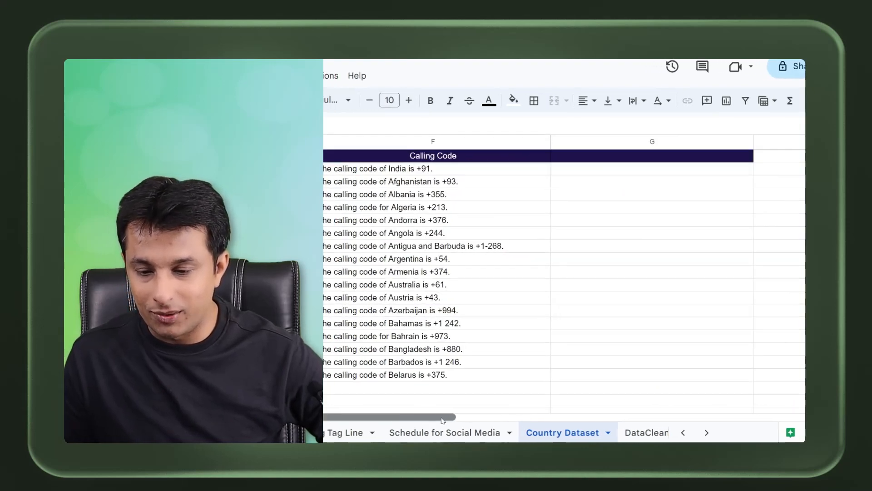
pyautogui.click(615, 145)
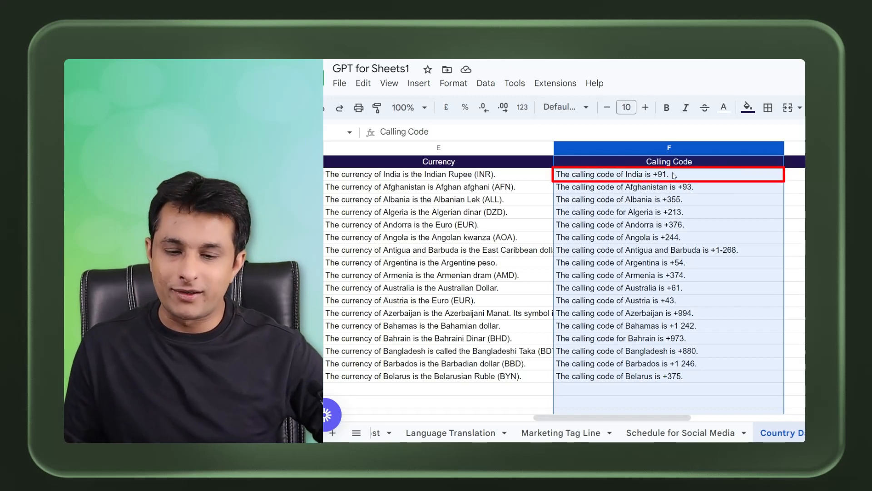
pyautogui.click(673, 176)
pyautogui.click(691, 190)
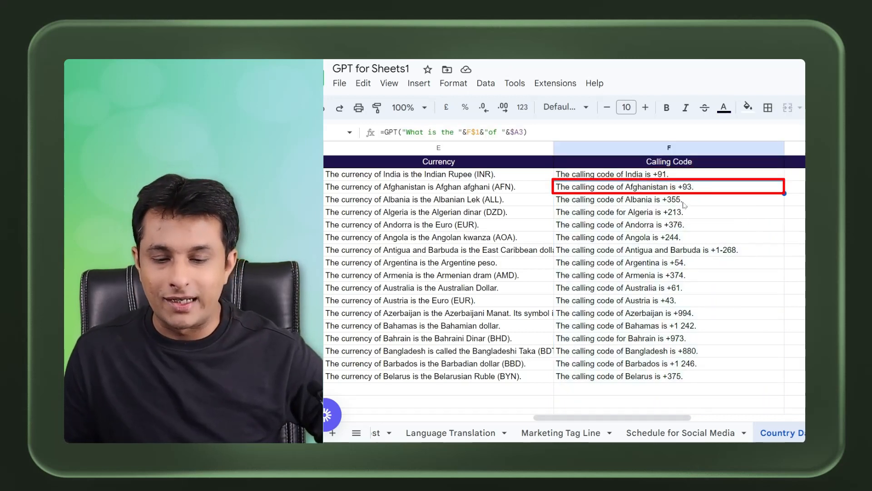
pyautogui.click(684, 203)
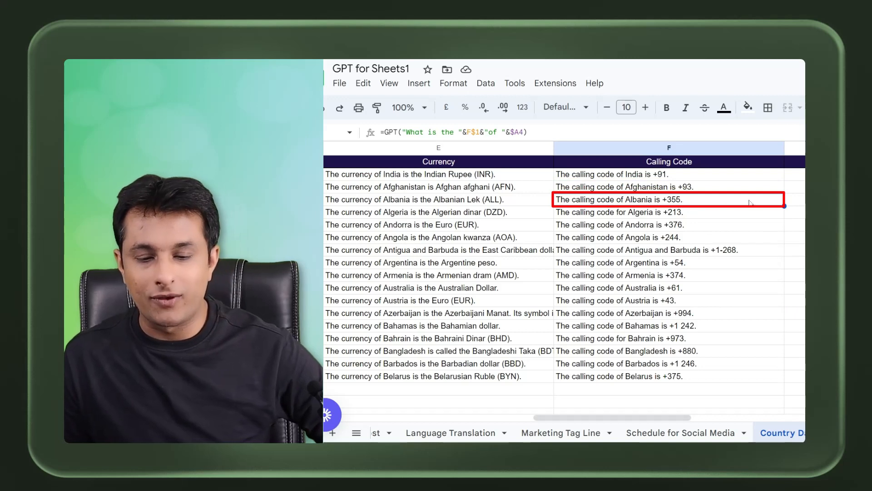
pyautogui.click(432, 224)
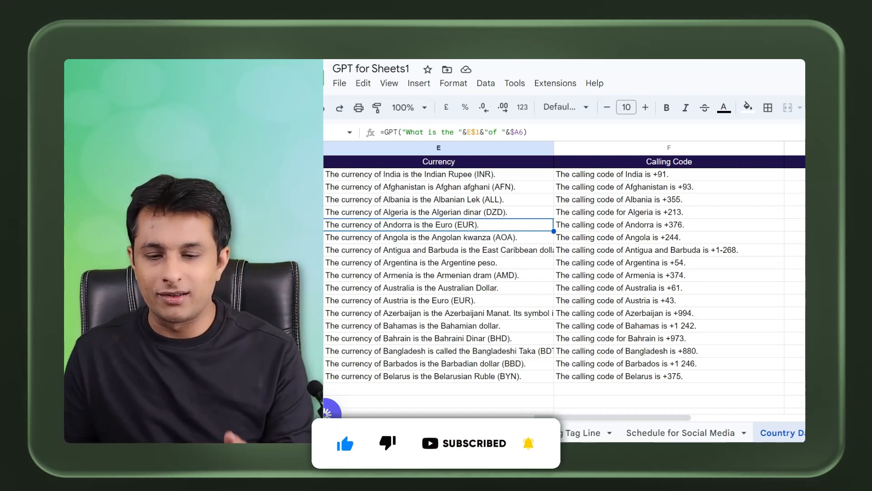
# Step: Add the header Flag Color in cell G1
pyautogui.click(795, 162)
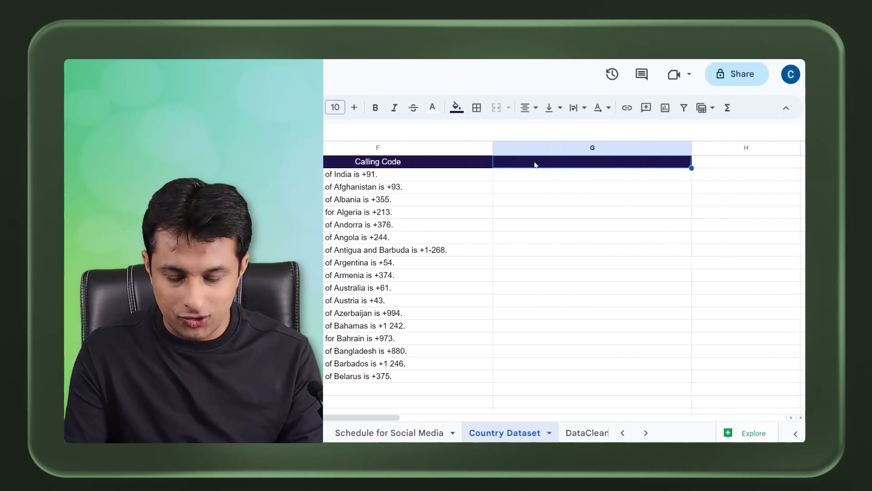
pyautogui.write('Flag Color')
pyautogui.press('Return')
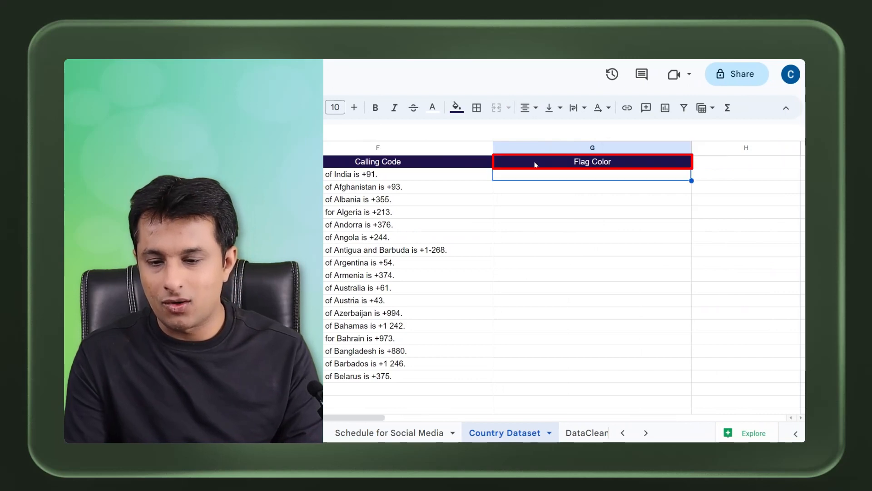
# Step: Extend the GPT formula into G2 and fill it down the Flag Color column for all countries
pyautogui.click(489, 177)
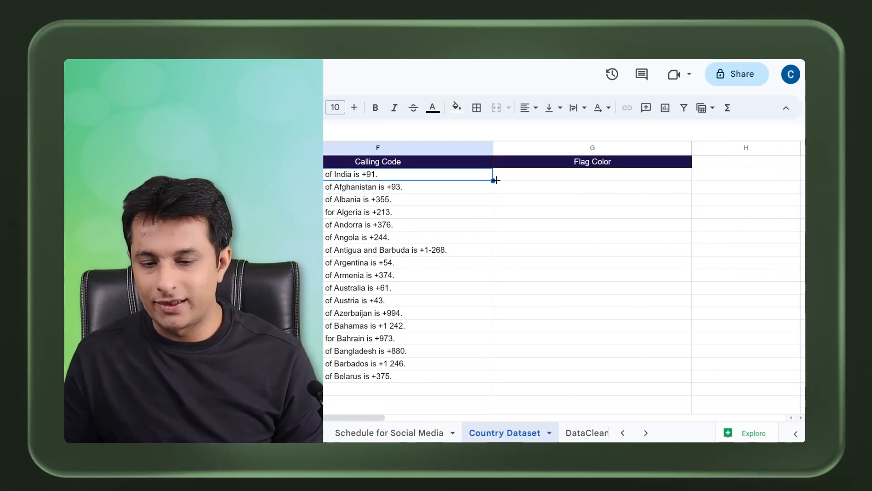
pyautogui.moveTo(689, 185); pyautogui.dragTo(691, 180)
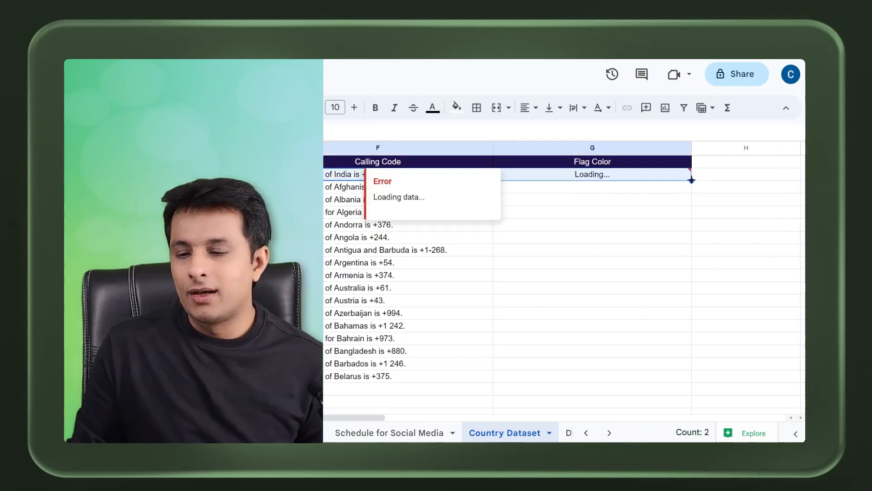
pyautogui.moveTo(691, 317); pyautogui.dragTo(691, 377)
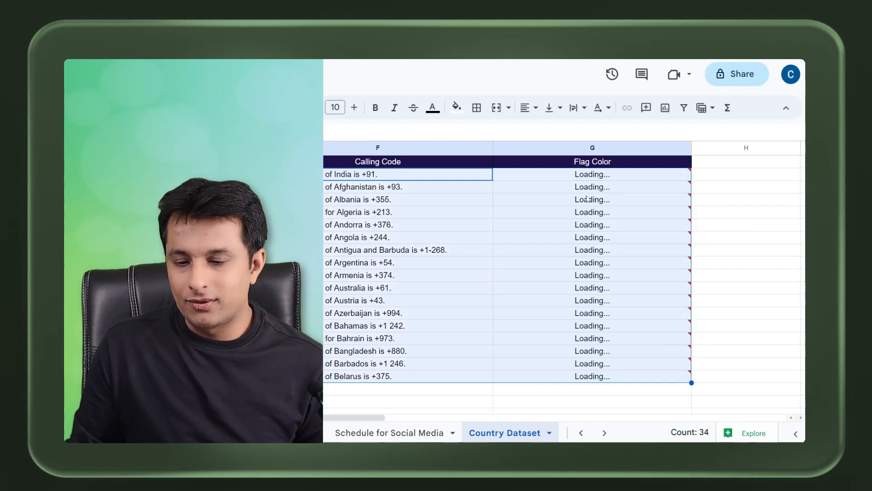
# Step: Inspect the returned flag colour descriptions in the Flag Color column
pyautogui.click(587, 175)
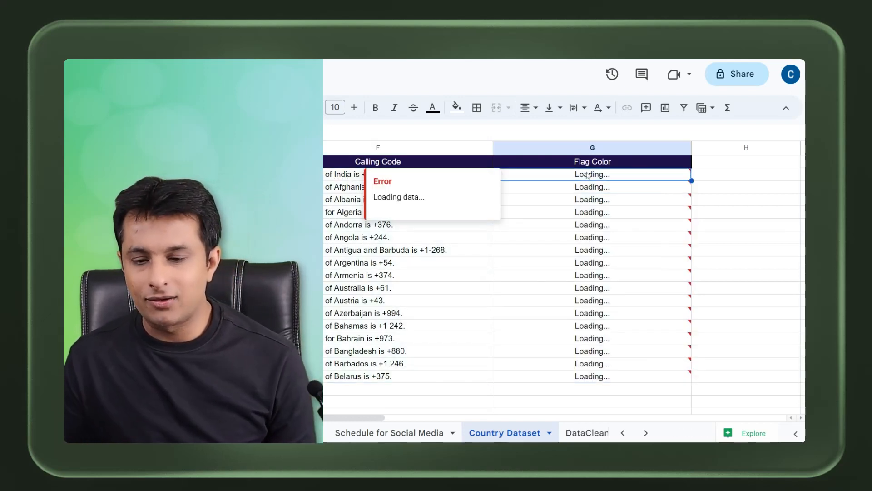
pyautogui.click(577, 210)
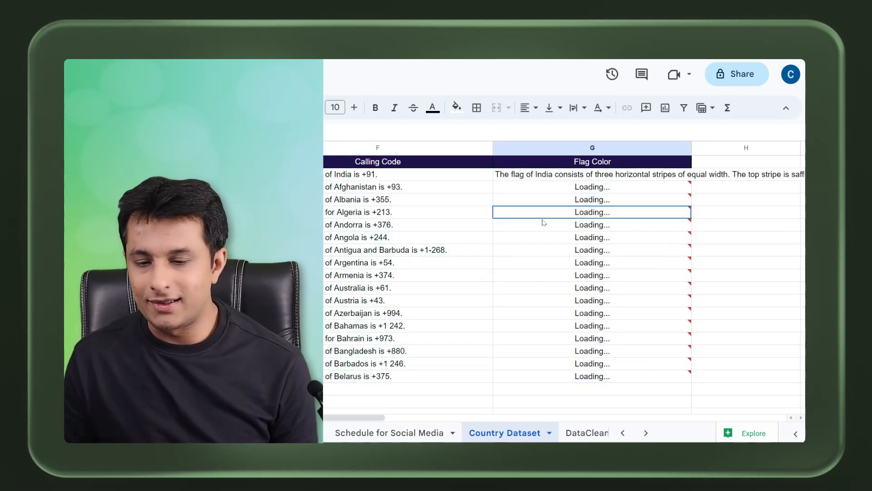
pyautogui.click(528, 178)
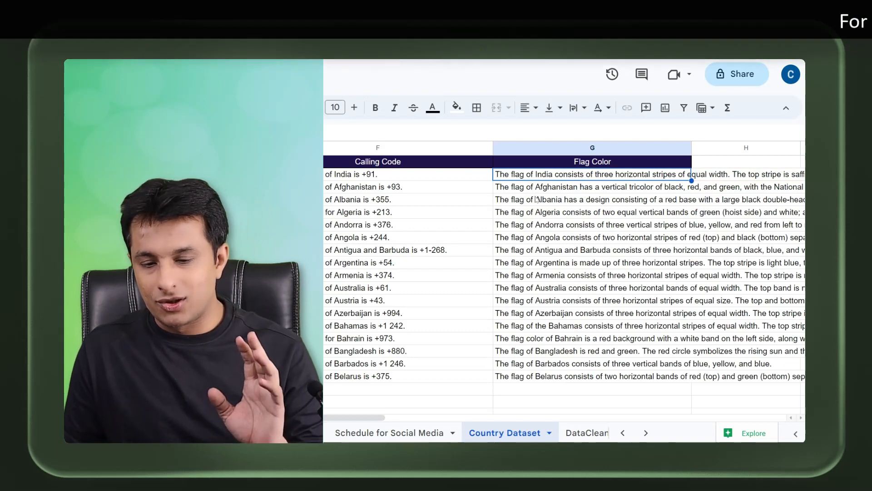
pyautogui.moveTo(549, 199); pyautogui.dragTo(542, 366)
pyautogui.click(526, 327)
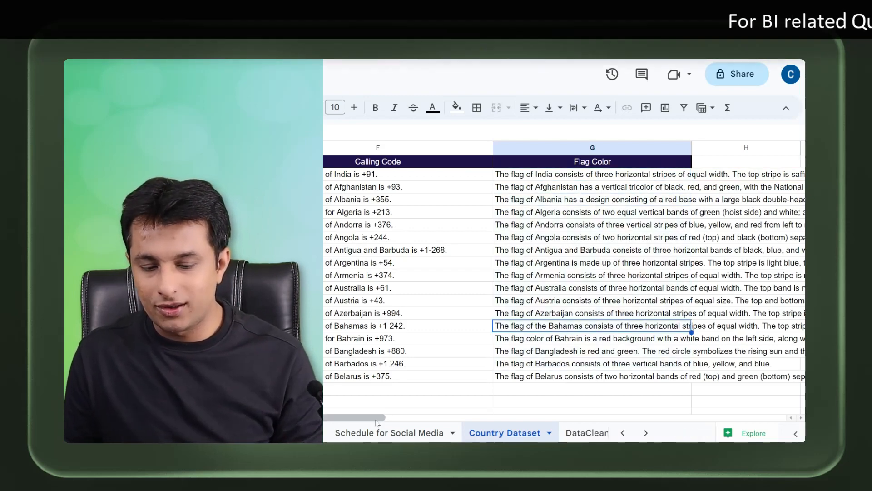
# Step: Return to the Area column and select the area answers from C2 down to C18
pyautogui.moveTo(358, 418); pyautogui.dragTo(264, 418)
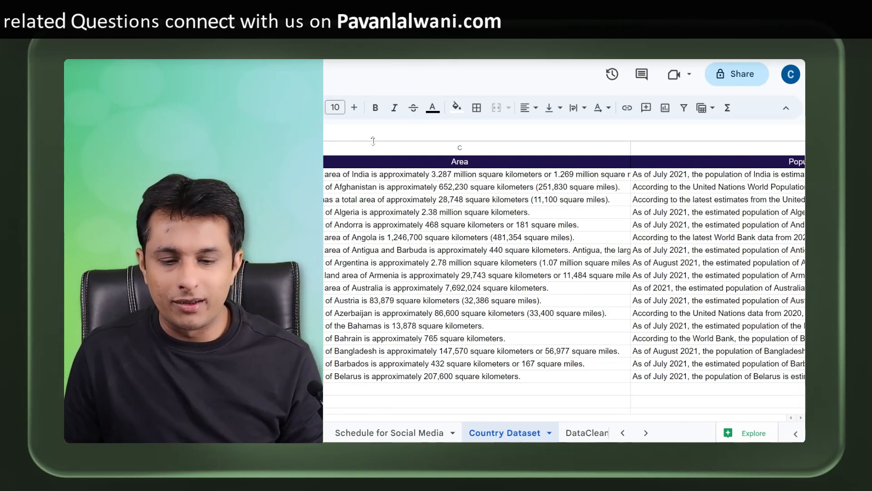
pyautogui.hscroll(-2, 563, 273)
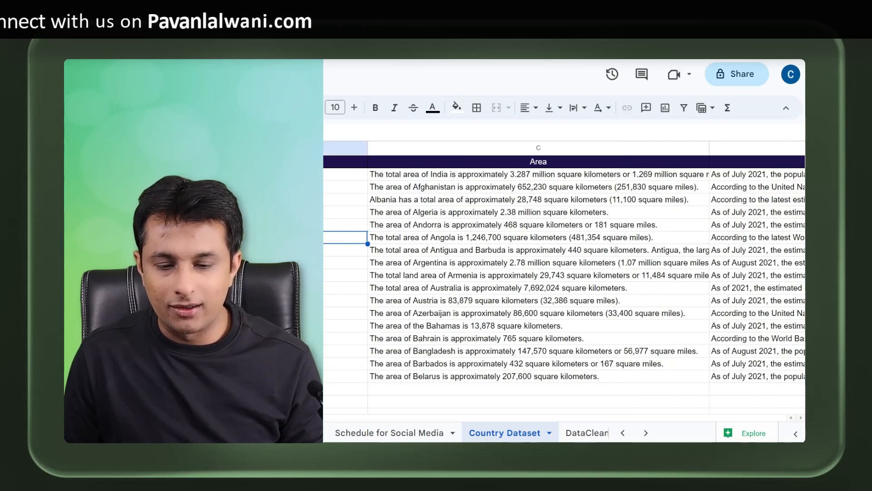
pyautogui.moveTo(345, 174); pyautogui.dragTo(468, 384)
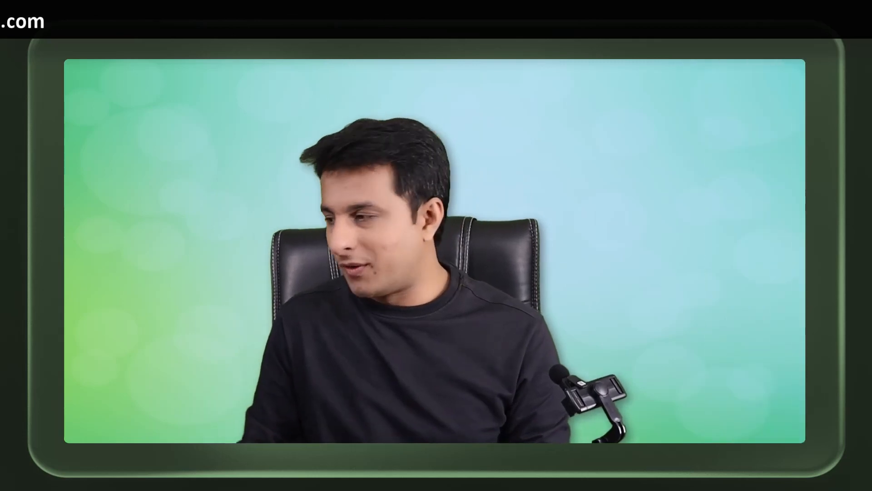